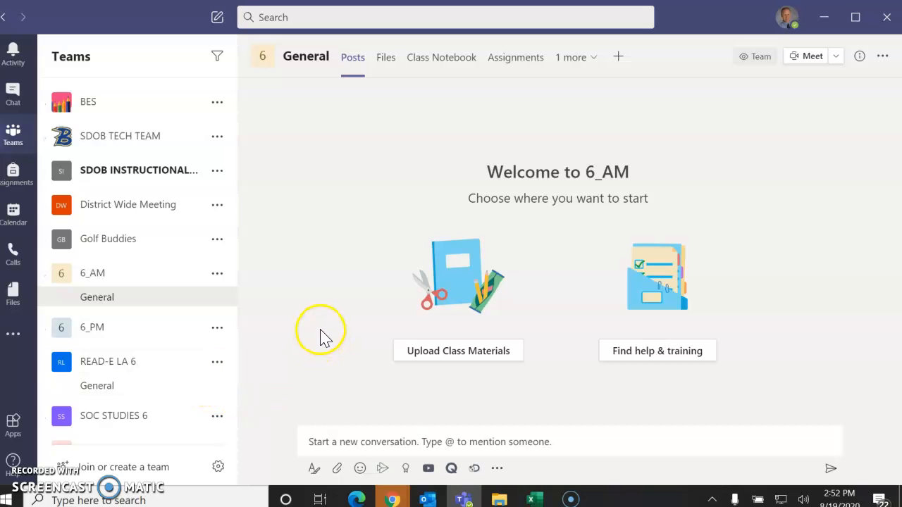
Step: Open the upper SOC STUDIES 6 class team and activate it for the waiting students
{"action": "scroll", "coordinate": [125, 342], "scroll_direction": "down", "scroll_amount": 2}
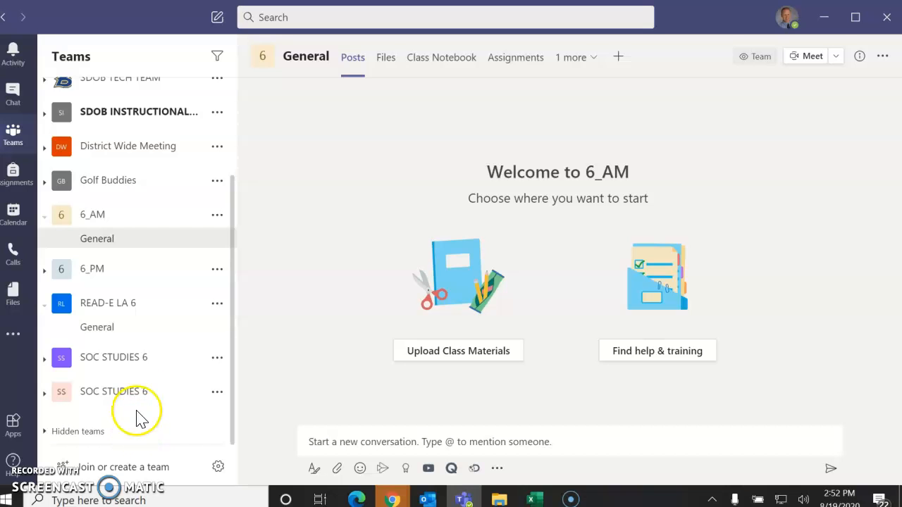
{"action": "scroll", "coordinate": [148, 317], "scroll_direction": "up", "scroll_amount": 4}
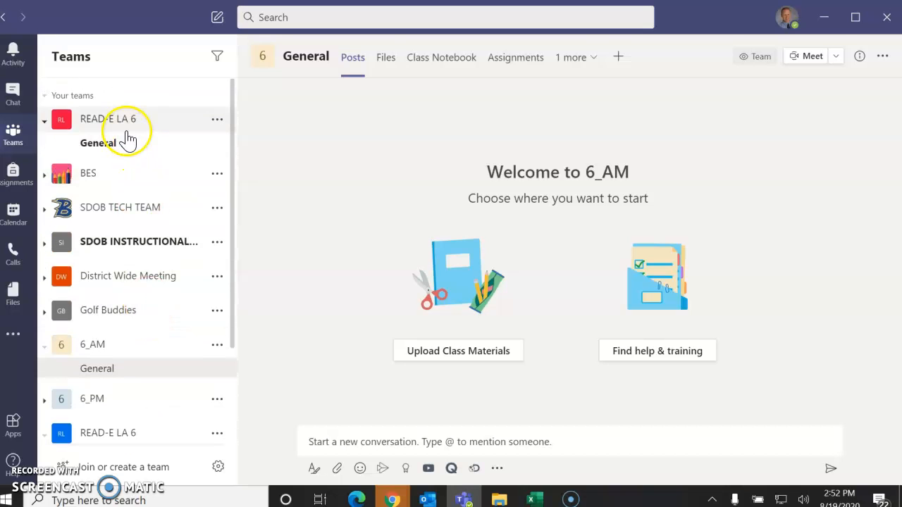
{"action": "scroll", "coordinate": [145, 329], "scroll_direction": "down", "scroll_amount": 4}
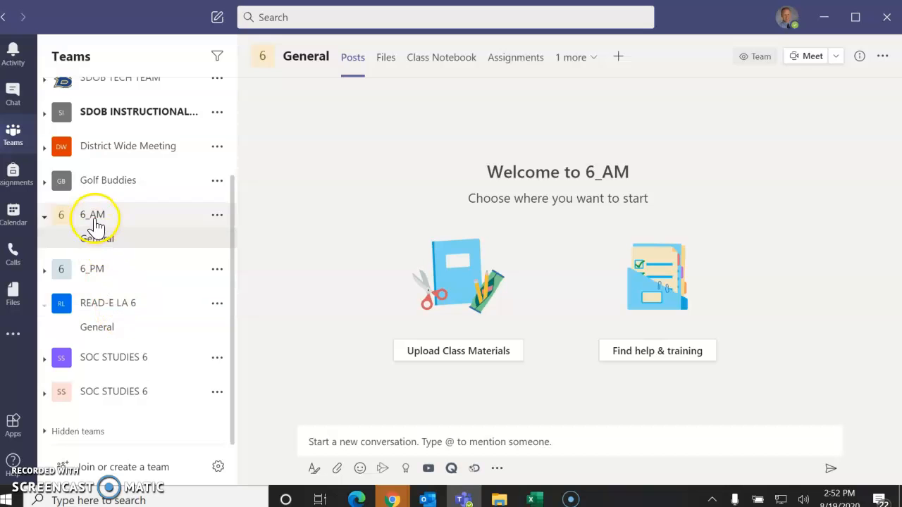
{"action": "left_click", "coordinate": [132, 368]}
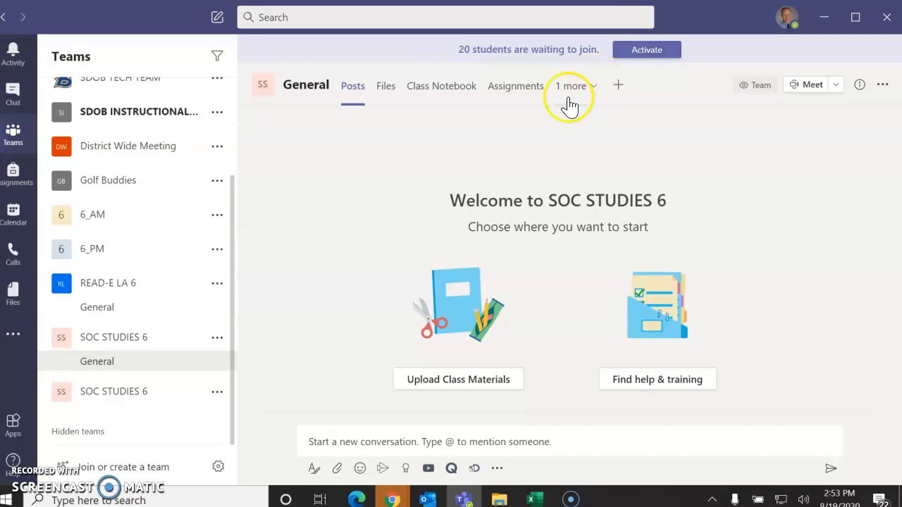
{"action": "left_click", "coordinate": [647, 50]}
{"action": "left_click", "coordinate": [594, 296]}
{"action": "left_click", "coordinate": [686, 255]}
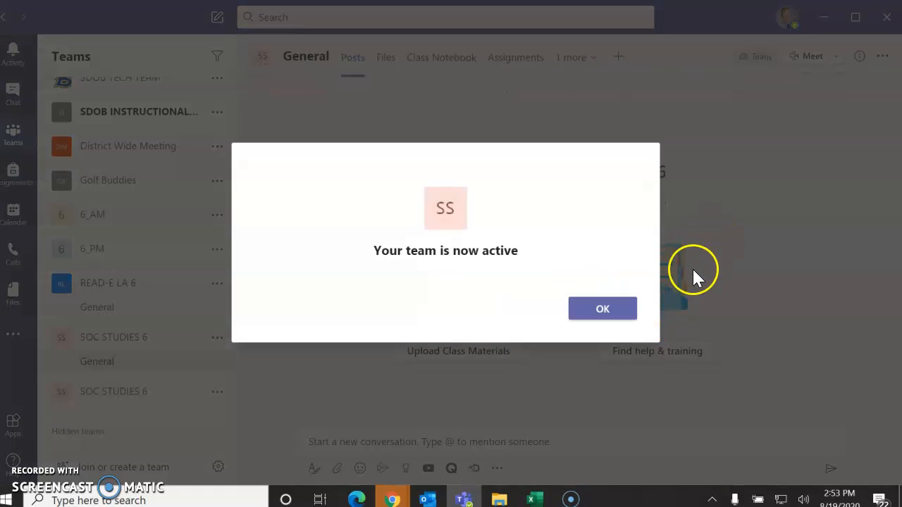
{"action": "left_click", "coordinate": [617, 313]}
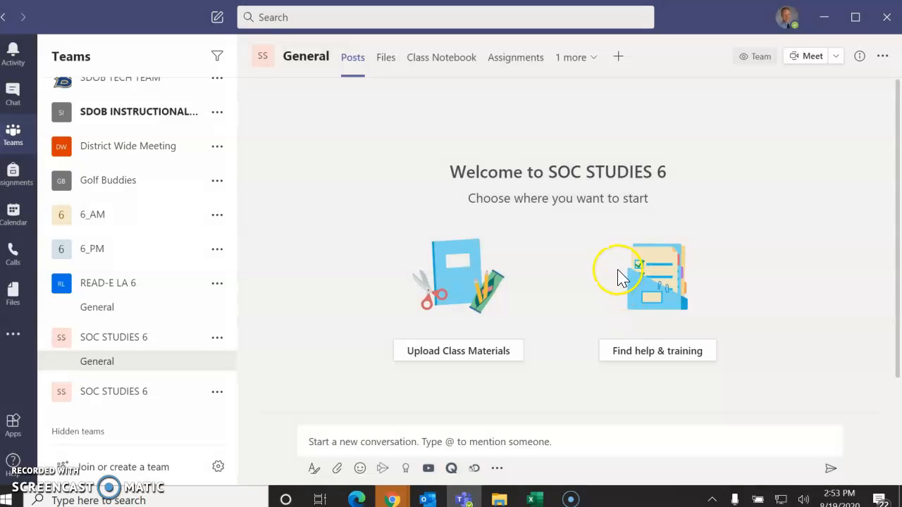
Step: Move the blue READ-E LA 6 team directly below the red READ-E LA 6 team in the teams list
{"action": "scroll", "coordinate": [176, 247], "scroll_direction": "up", "scroll_amount": 1}
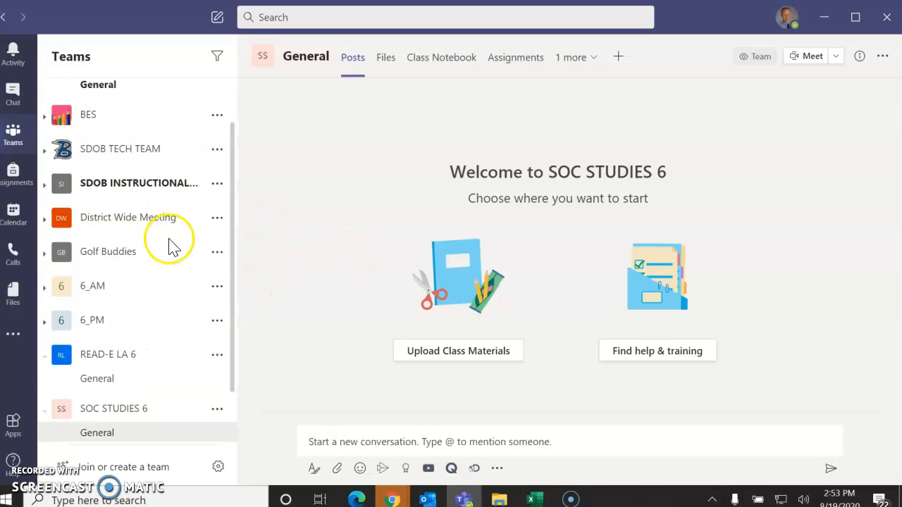
{"action": "scroll", "coordinate": [171, 248], "scroll_direction": "down", "scroll_amount": 1}
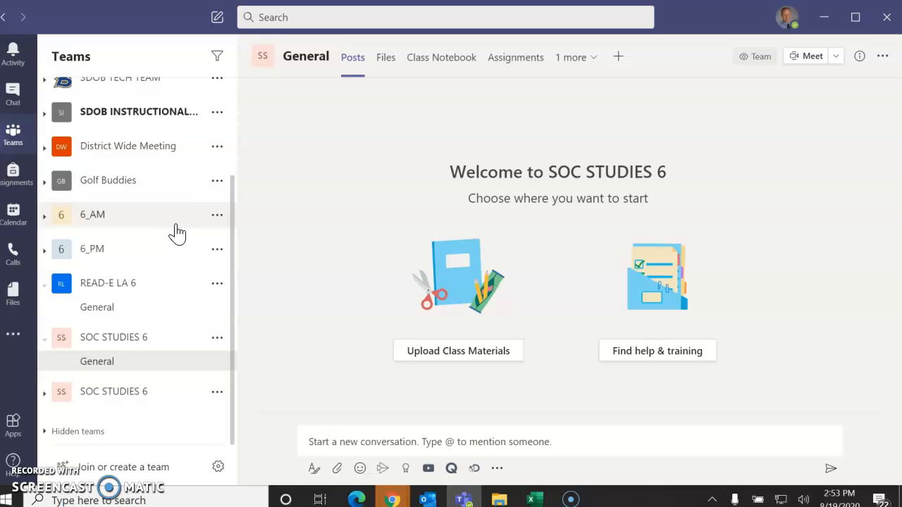
{"action": "scroll", "coordinate": [179, 260], "scroll_direction": "up", "scroll_amount": 4}
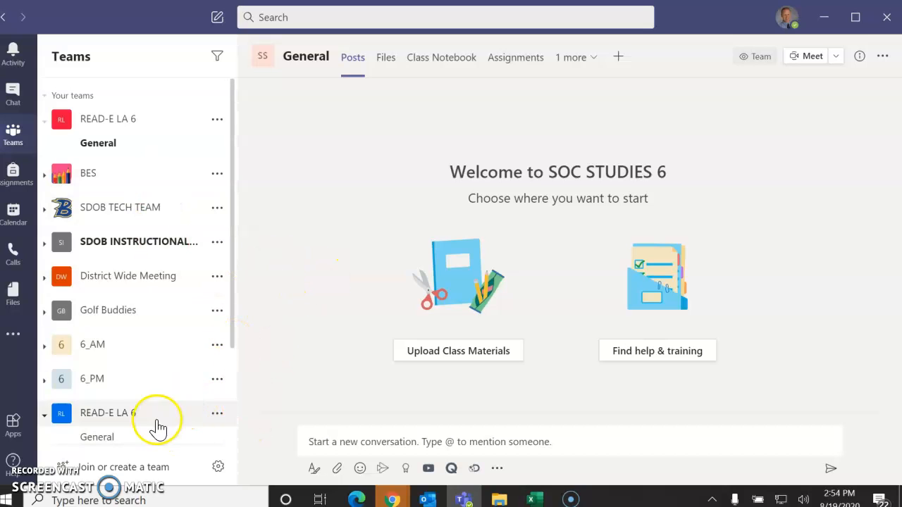
{"action": "left_click_drag", "start_coordinate": [115, 417], "coordinate": [115, 138]}
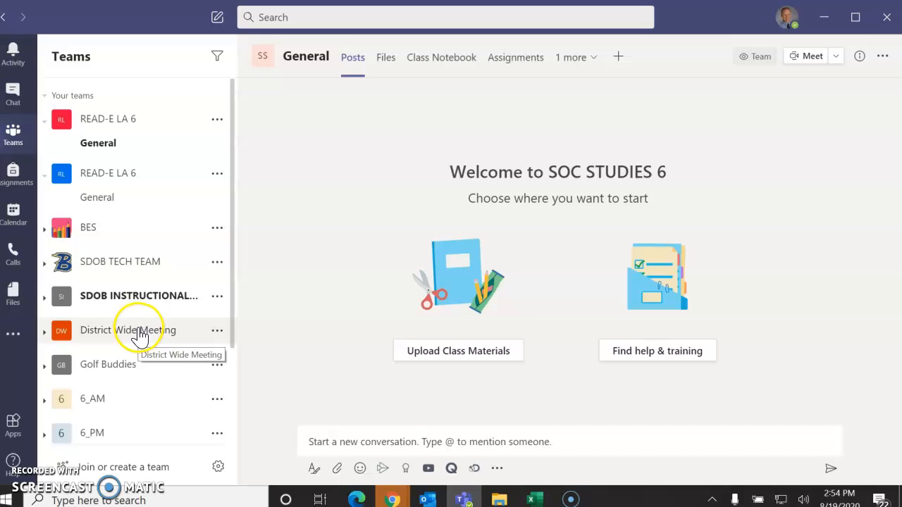
Step: Hide the 6_AM and 6_PM teams from the teams list
{"action": "scroll", "coordinate": [139, 336], "scroll_direction": "down", "scroll_amount": 2}
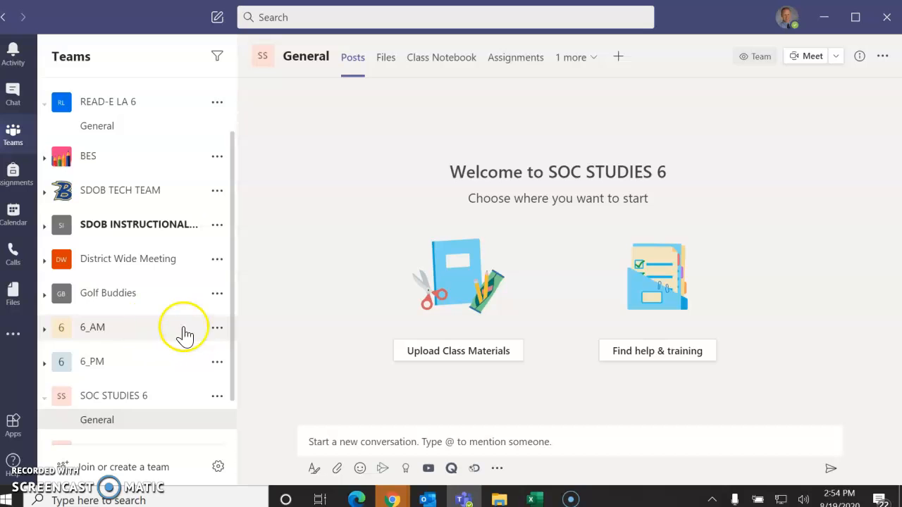
{"action": "left_click", "coordinate": [218, 328]}
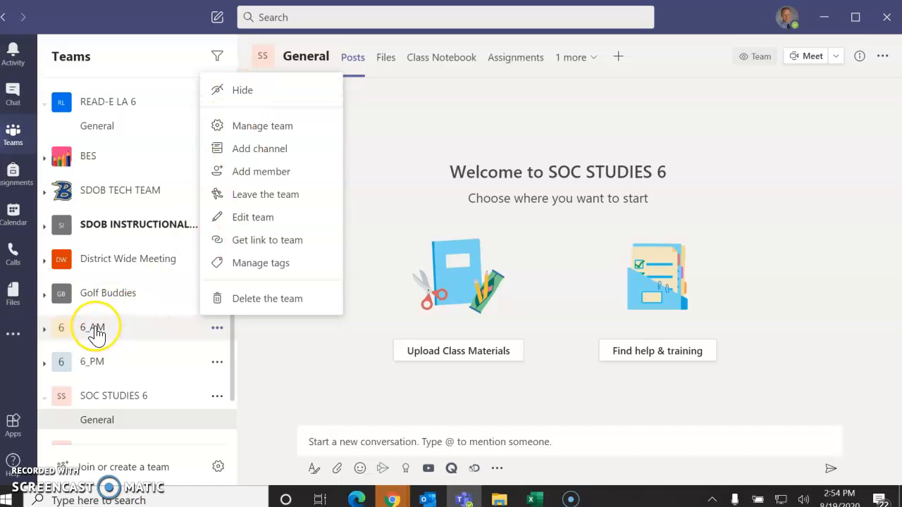
{"action": "left_click", "coordinate": [249, 90]}
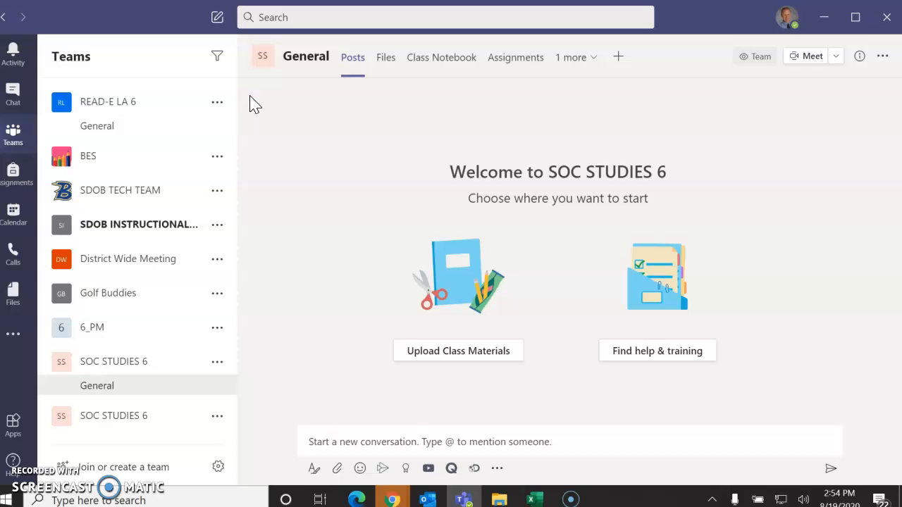
{"action": "left_click", "coordinate": [217, 327]}
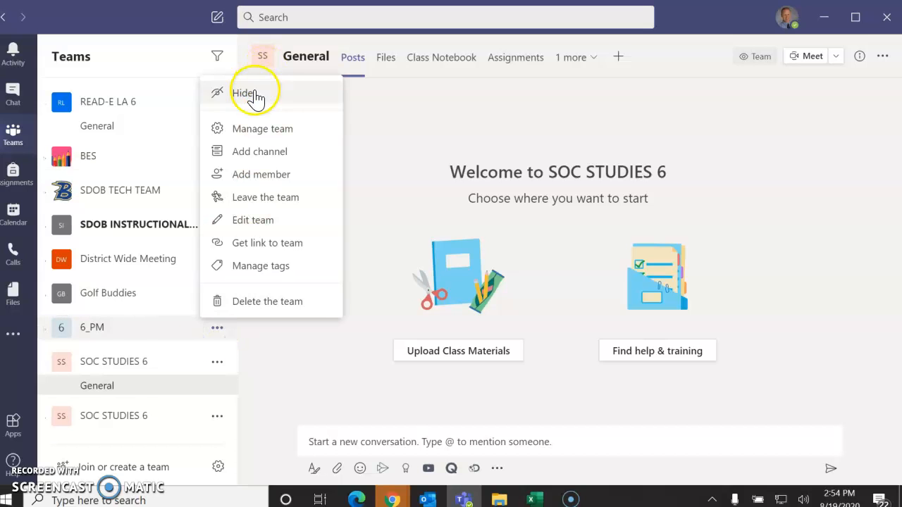
{"action": "left_click", "coordinate": [255, 97]}
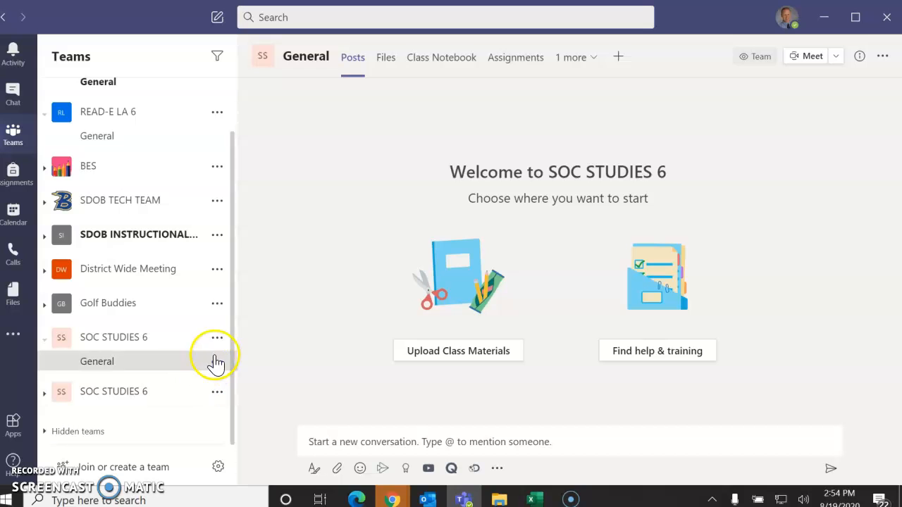
Step: Edit the red READ-E LA 6 team and change its class name to ELA A
{"action": "scroll", "coordinate": [155, 338], "scroll_direction": "up", "scroll_amount": 2}
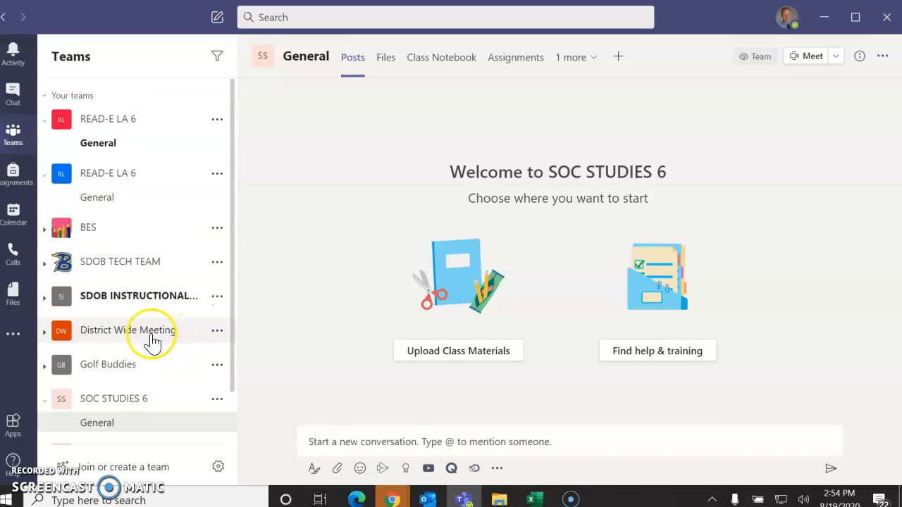
{"action": "left_click", "coordinate": [216, 123]}
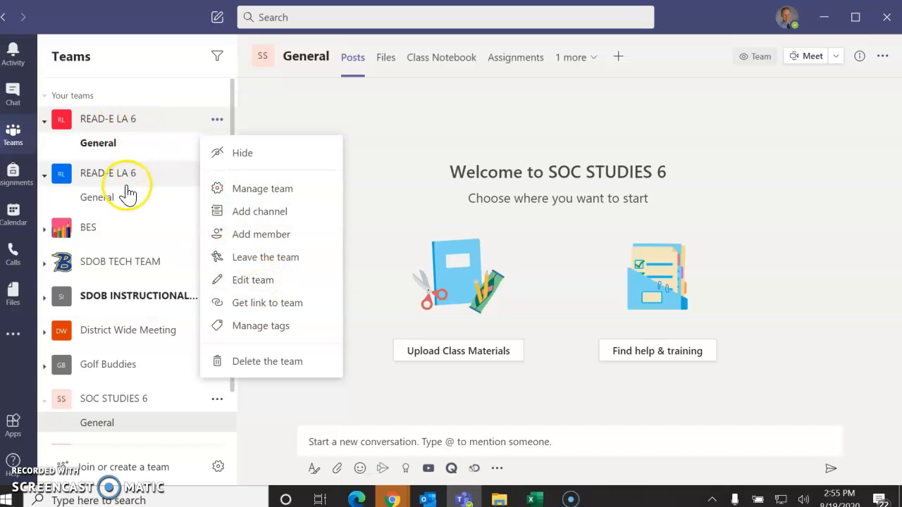
{"action": "left_click", "coordinate": [267, 283]}
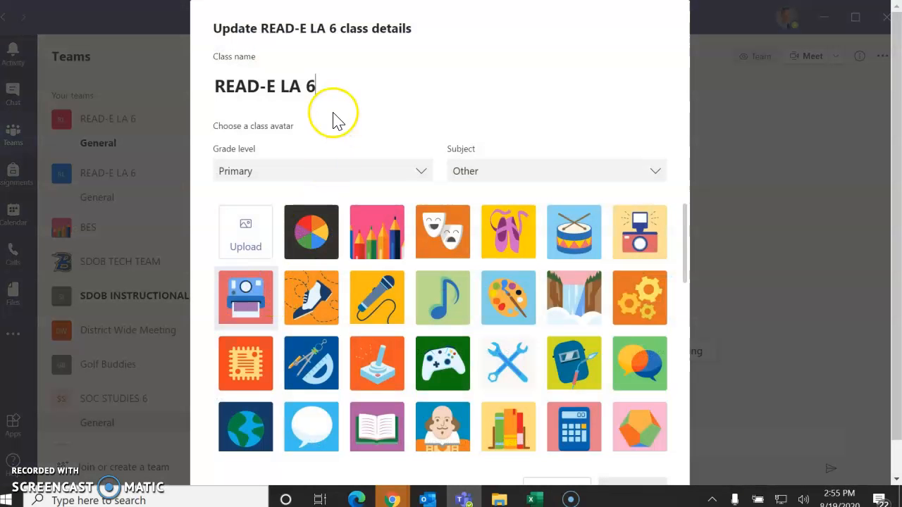
{"action": "left_click", "coordinate": [313, 94]}
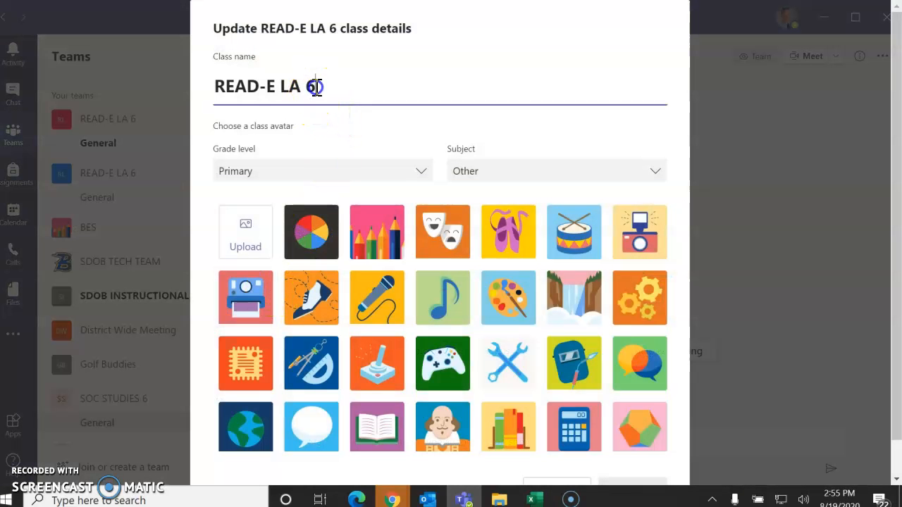
{"action": "left_click_drag", "start_coordinate": [313, 91], "coordinate": [185, 101]}
{"action": "type", "text": "ELA A"}
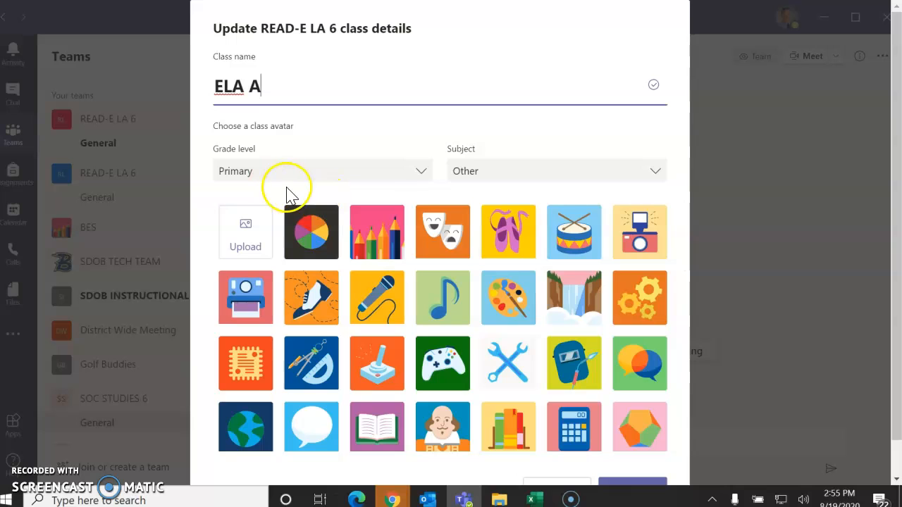
Step: Set the subject of the ELA A class to Foreign Language
{"action": "left_click", "coordinate": [499, 185]}
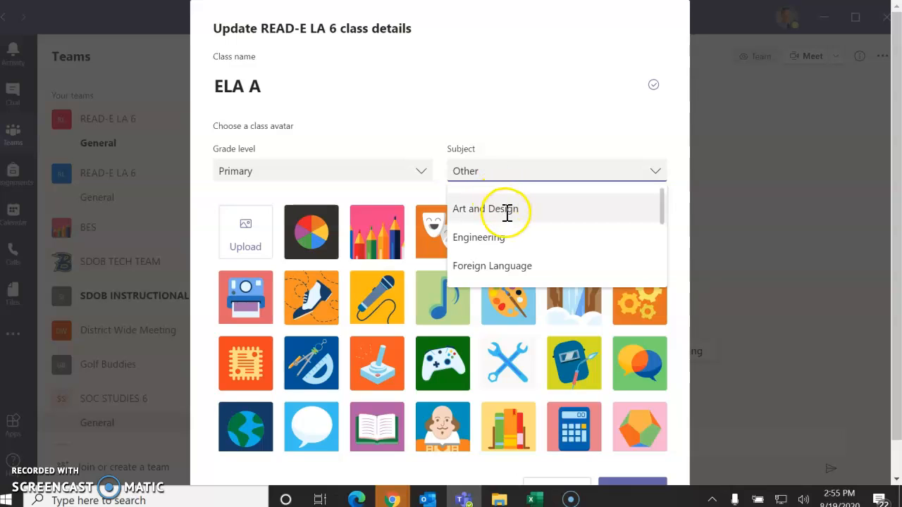
{"action": "scroll", "coordinate": [509, 211], "scroll_direction": "down", "scroll_amount": 1}
{"action": "scroll", "coordinate": [508, 215], "scroll_direction": "down", "scroll_amount": 1}
{"action": "scroll", "coordinate": [512, 221], "scroll_direction": "up", "scroll_amount": 3}
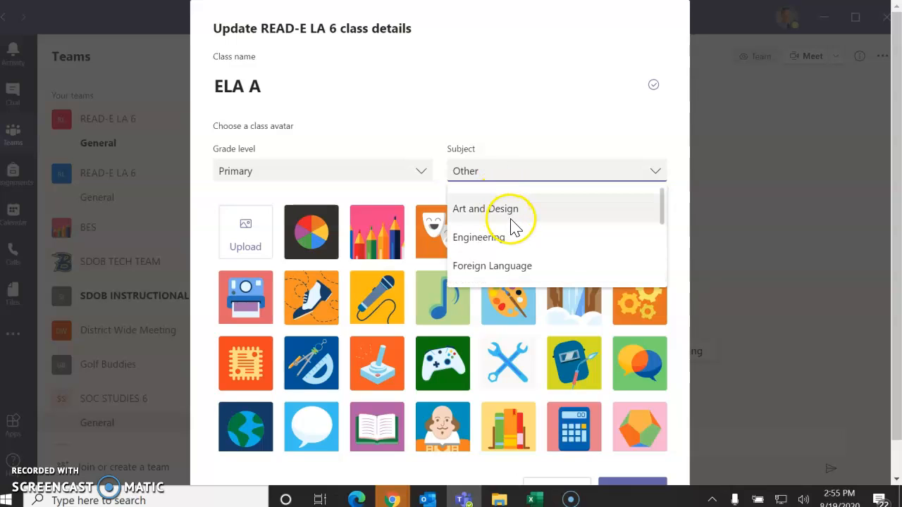
{"action": "scroll", "coordinate": [515, 227], "scroll_direction": "down", "scroll_amount": 2}
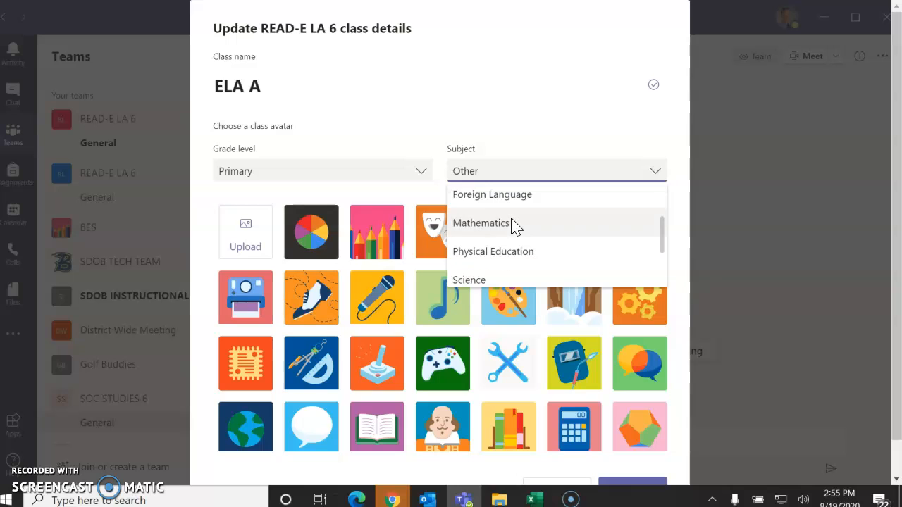
{"action": "scroll", "coordinate": [513, 225], "scroll_direction": "down", "scroll_amount": 2}
{"action": "scroll", "coordinate": [517, 225], "scroll_direction": "up", "scroll_amount": 3}
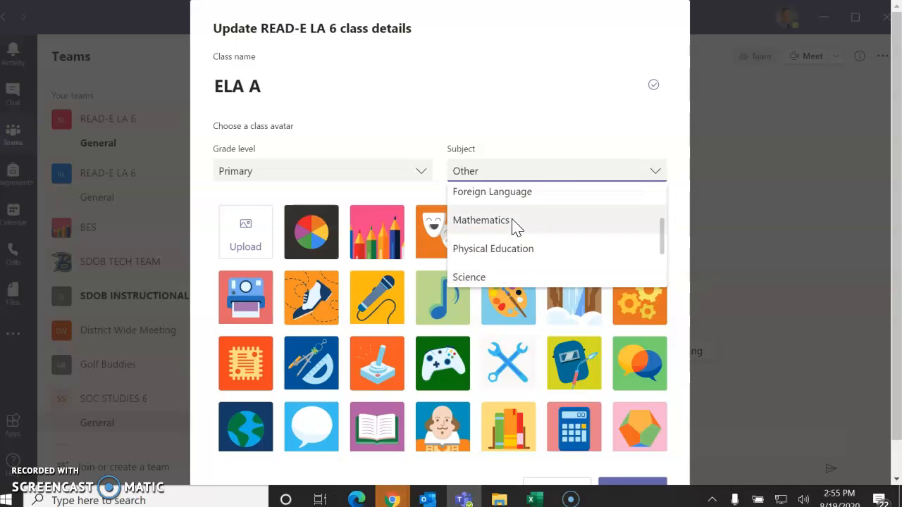
{"action": "left_click", "coordinate": [514, 263]}
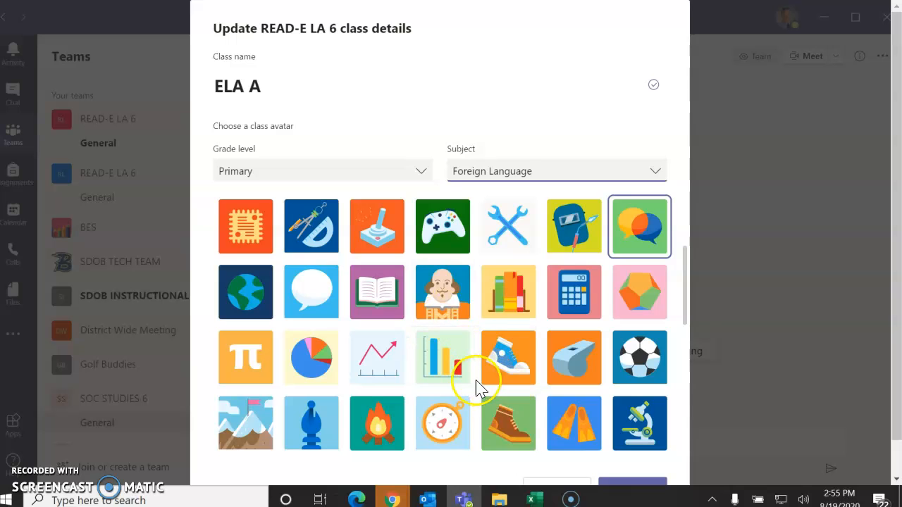
Step: Choose the Shakespeare portrait as the ELA A class avatar and save the updated class details
{"action": "left_click", "coordinate": [441, 294]}
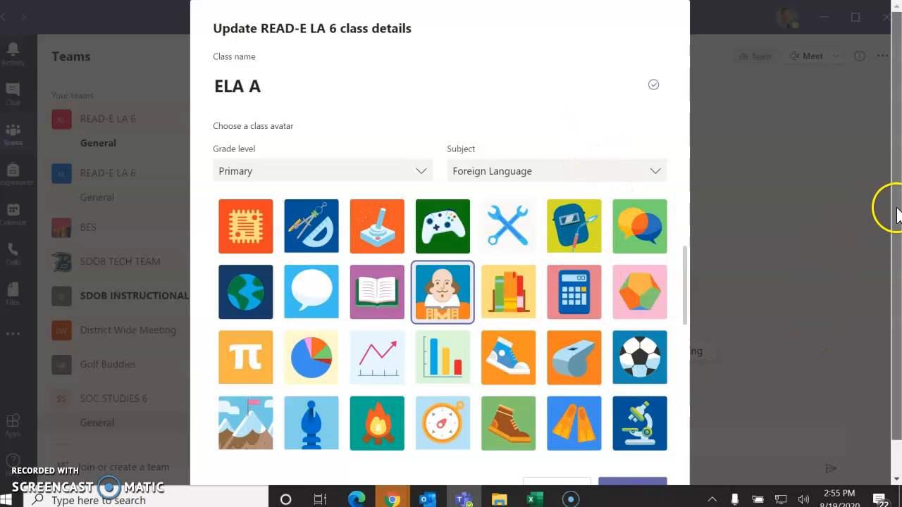
{"action": "left_click_drag", "start_coordinate": [892, 207], "coordinate": [892, 262]}
{"action": "left_click", "coordinate": [627, 455]}
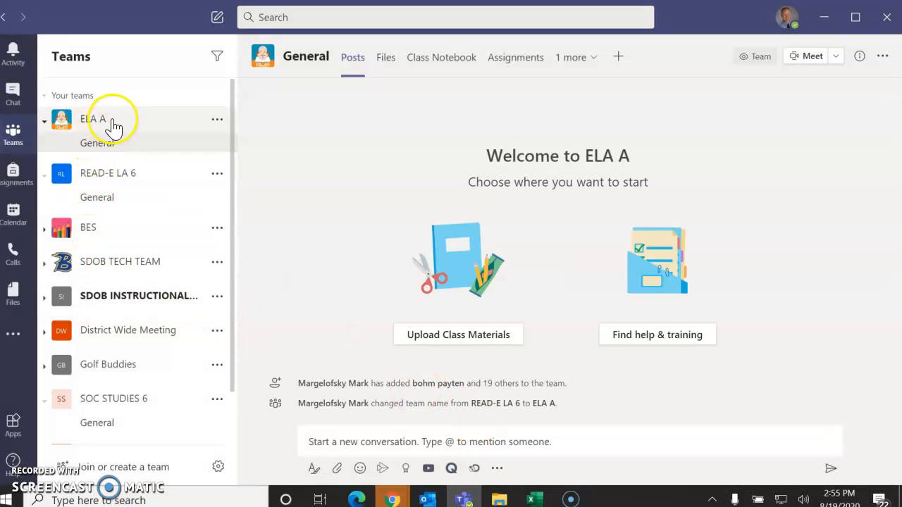
Step: Edit the blue READ-E LA 6 team and change its class name to ELA B
{"action": "left_click", "coordinate": [216, 175]}
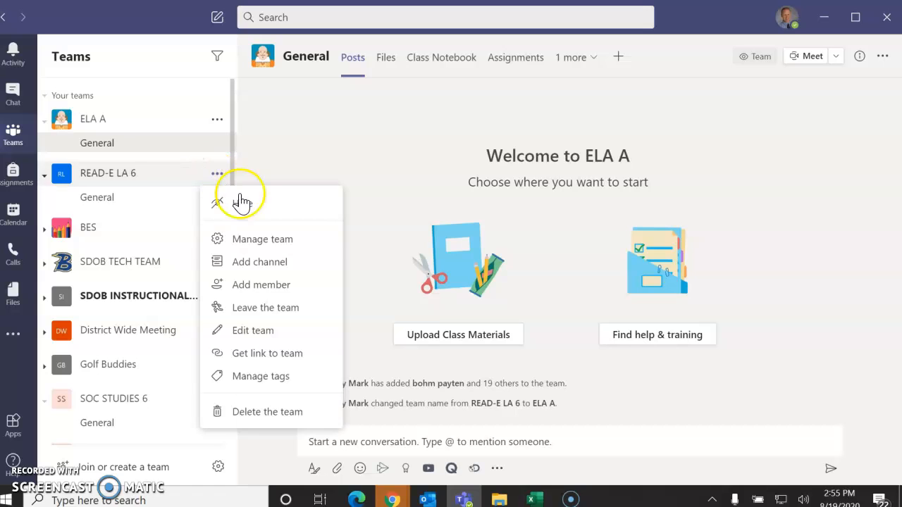
{"action": "left_click", "coordinate": [257, 330]}
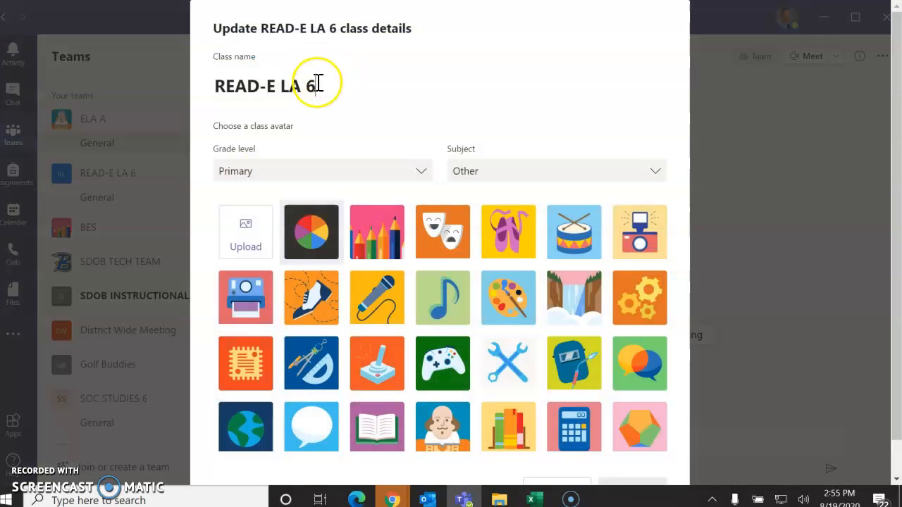
{"action": "left_click_drag", "start_coordinate": [316, 83], "coordinate": [169, 83]}
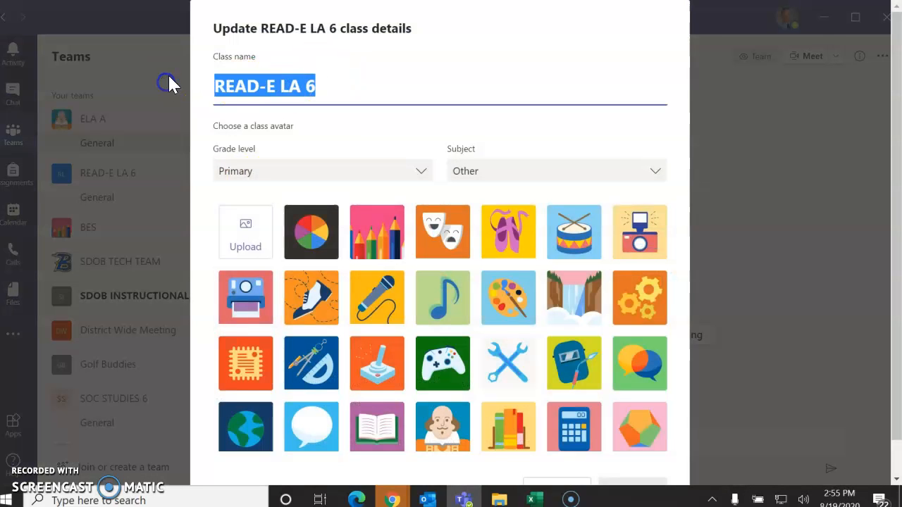
{"action": "type", "text": "ELA B"}
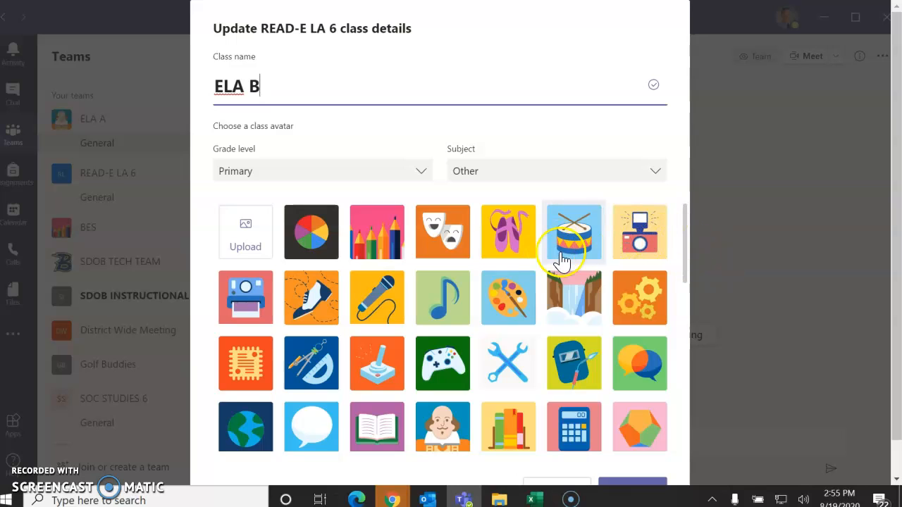
Step: Choose the theatre masks as the ELA B class avatar and save the updated class details
{"action": "left_click", "coordinate": [451, 243]}
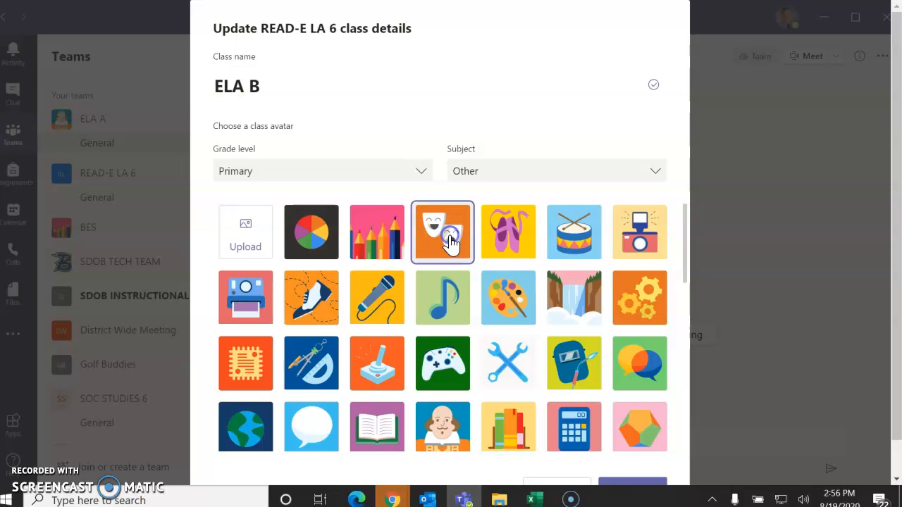
{"action": "left_click_drag", "start_coordinate": [895, 205], "coordinate": [889, 346]}
{"action": "left_click_drag", "start_coordinate": [896, 311], "coordinate": [897, 347]}
{"action": "left_click", "coordinate": [896, 352]}
{"action": "left_click_drag", "start_coordinate": [896, 290], "coordinate": [887, 331]}
{"action": "left_click", "coordinate": [794, 331]}
{"action": "scroll", "coordinate": [684, 425], "scroll_direction": "down", "scroll_amount": 1}
{"action": "left_click", "coordinate": [636, 452]}
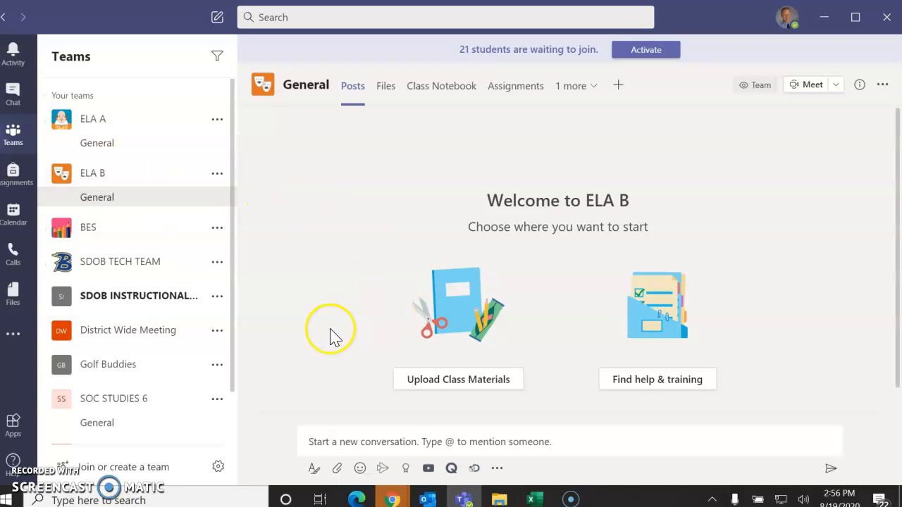
Step: Open the management page of the ELA B team with its member list
{"action": "left_click", "coordinate": [215, 174]}
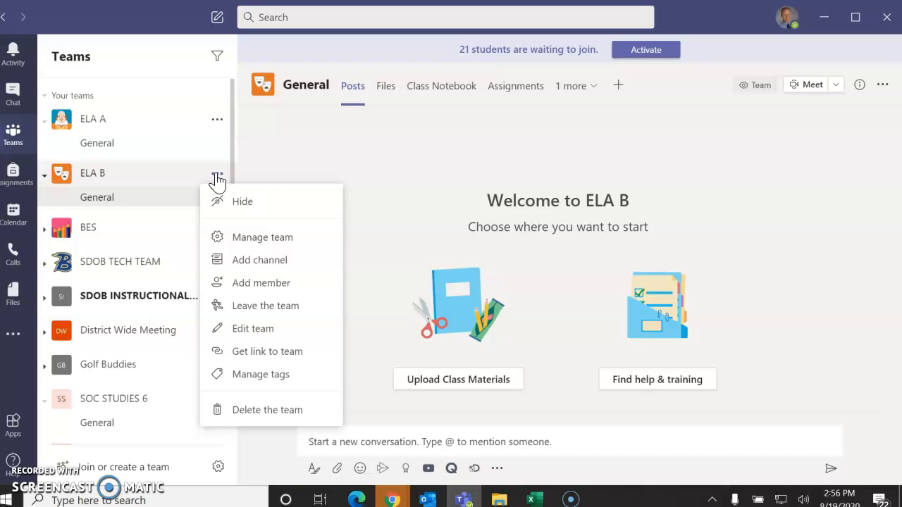
{"action": "left_click", "coordinate": [267, 250]}
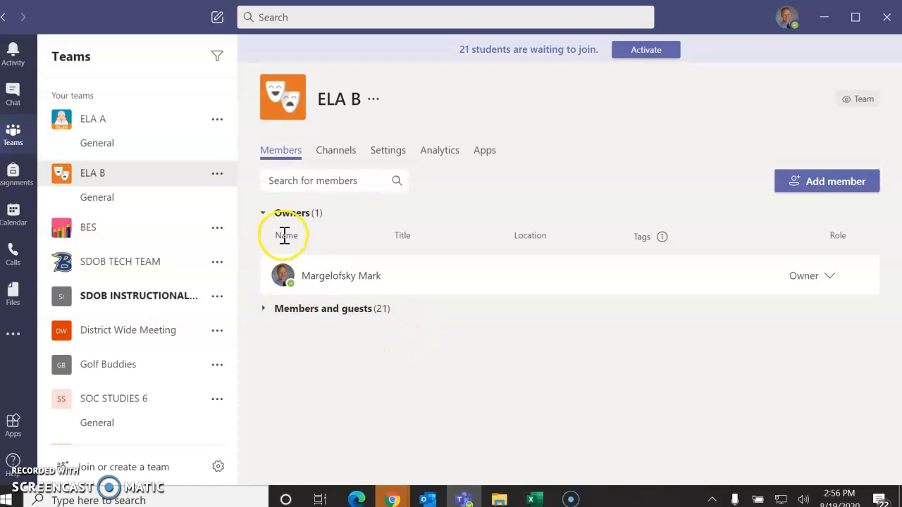
Step: Expand the members and guests of the ELA B team and look through the full student list
{"action": "left_click", "coordinate": [264, 310]}
{"action": "mouse_move", "coordinate": [362, 318]}
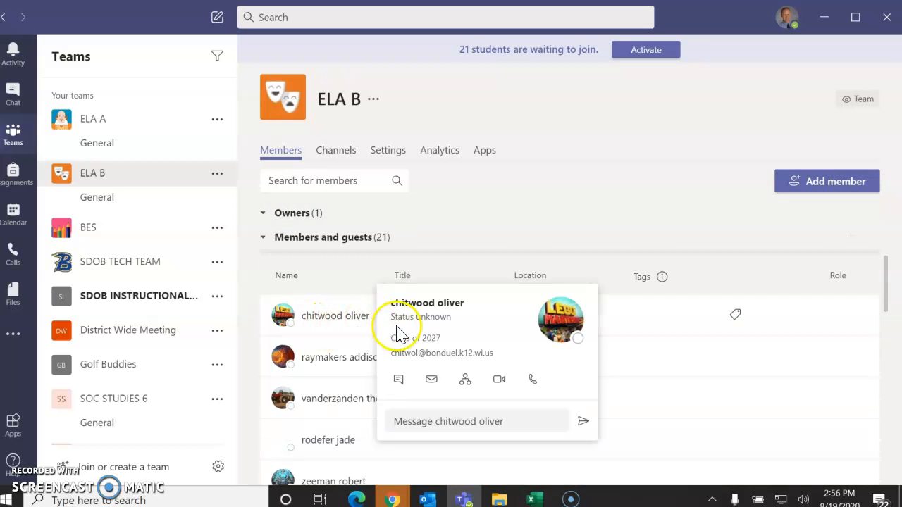
{"action": "scroll", "coordinate": [342, 292], "scroll_direction": "down", "scroll_amount": 3}
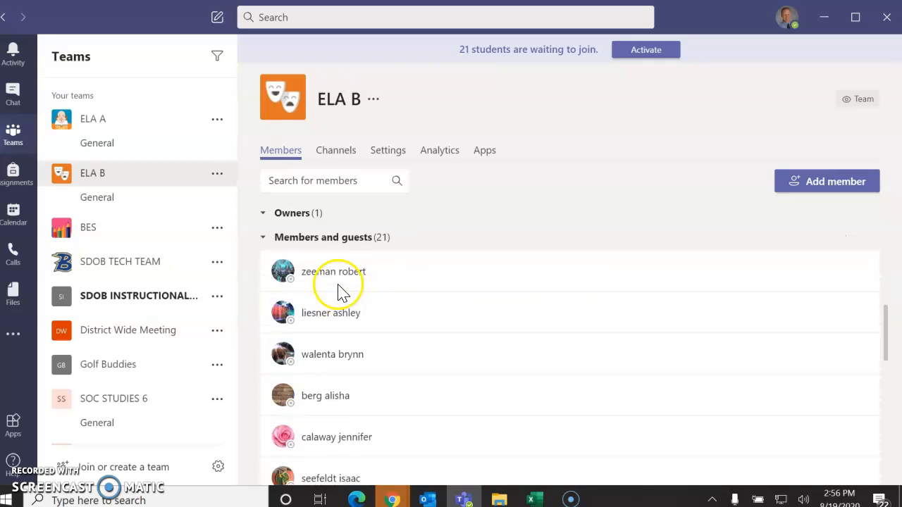
{"action": "scroll", "coordinate": [352, 317], "scroll_direction": "up", "scroll_amount": 2}
{"action": "scroll", "coordinate": [398, 347], "scroll_direction": "up", "scroll_amount": 3}
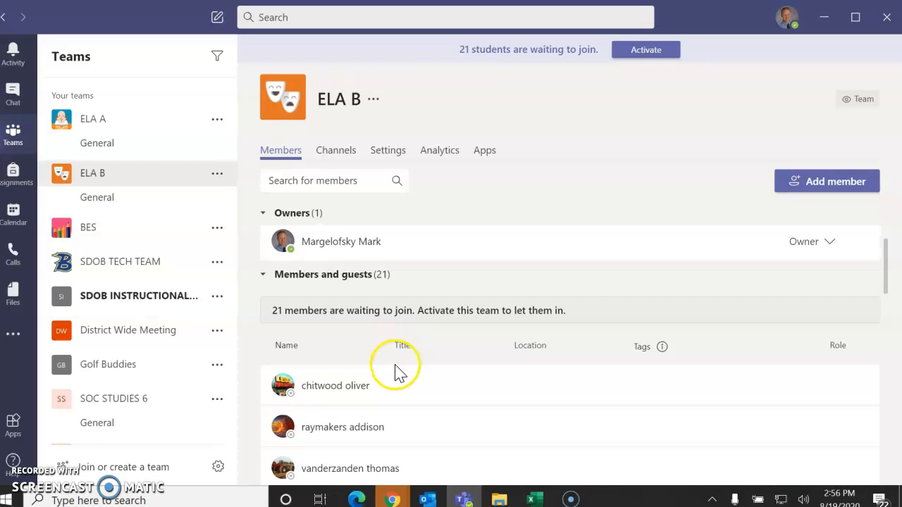
{"action": "mouse_move", "coordinate": [349, 386]}
{"action": "scroll", "coordinate": [345, 394], "scroll_direction": "down", "scroll_amount": 5}
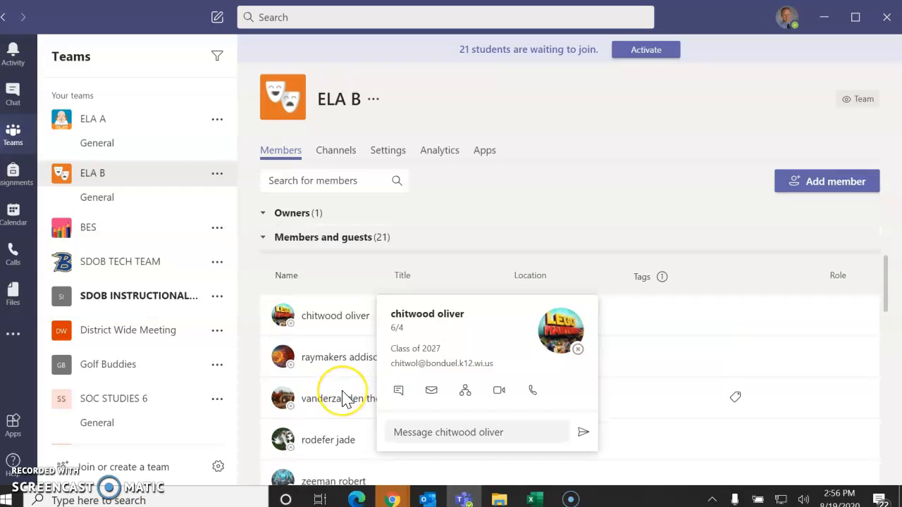
{"action": "scroll", "coordinate": [345, 398], "scroll_direction": "down", "scroll_amount": 6}
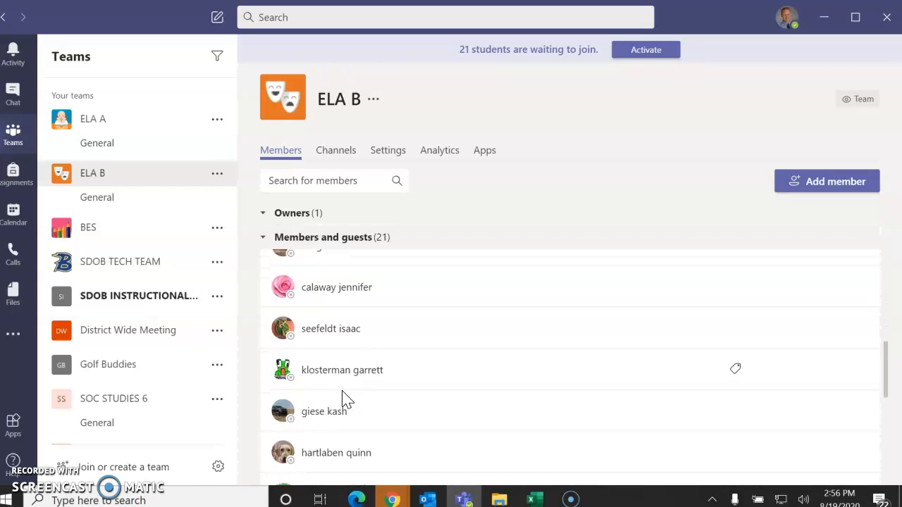
{"action": "scroll", "coordinate": [343, 389], "scroll_direction": "down", "scroll_amount": 2}
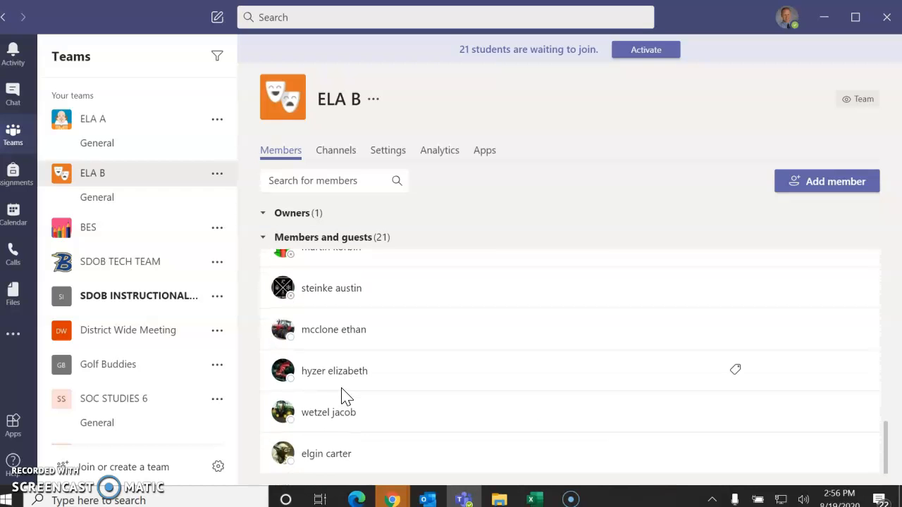
{"action": "scroll", "coordinate": [345, 396], "scroll_direction": "up", "scroll_amount": 3}
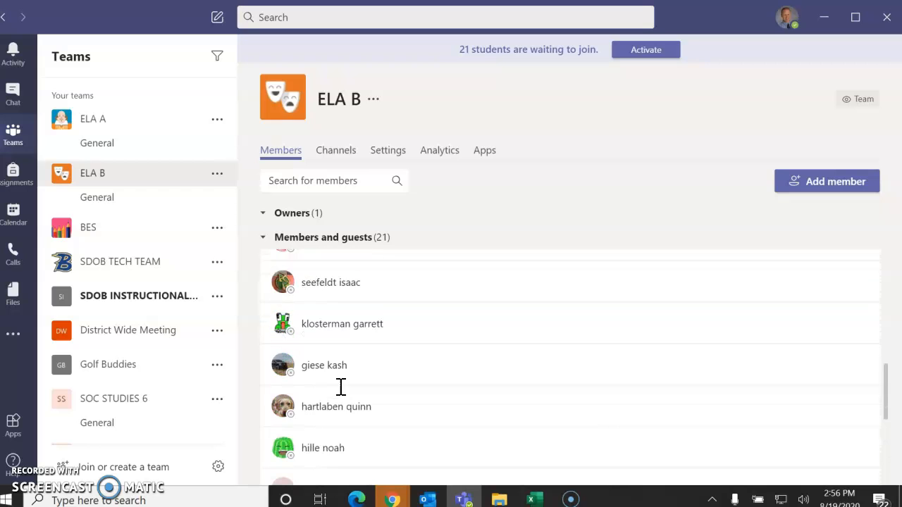
{"action": "scroll", "coordinate": [338, 388], "scroll_direction": "up", "scroll_amount": 6}
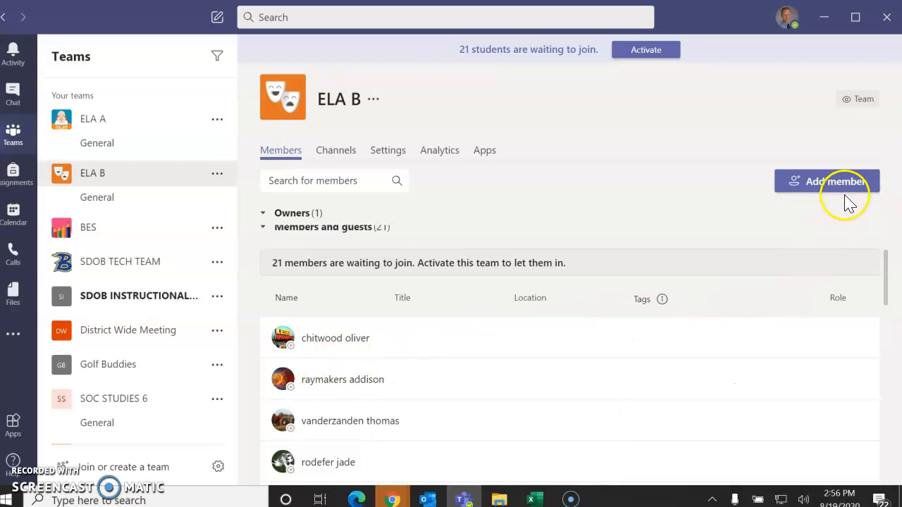
Step: Add the co-teacher to the ELA B team through a teacher search and change that person's role to Member
{"action": "left_click", "coordinate": [822, 189]}
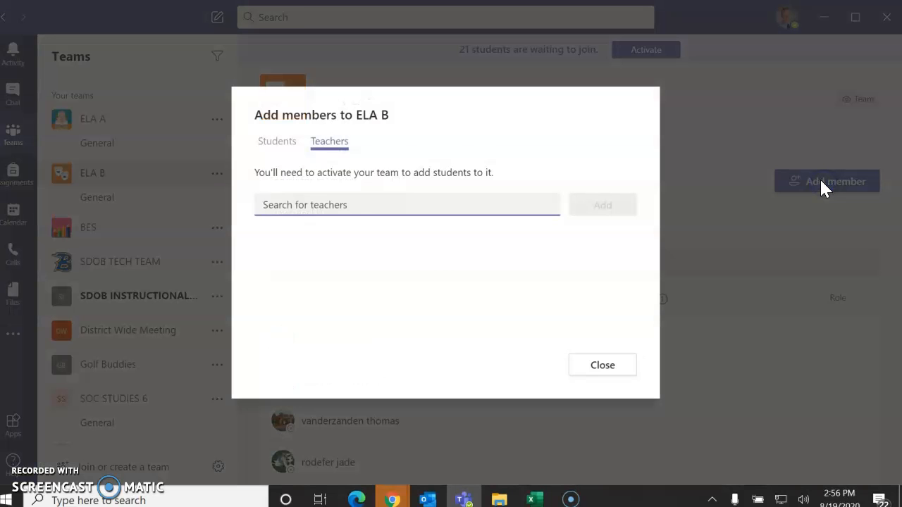
{"action": "type", "text": "gray"}
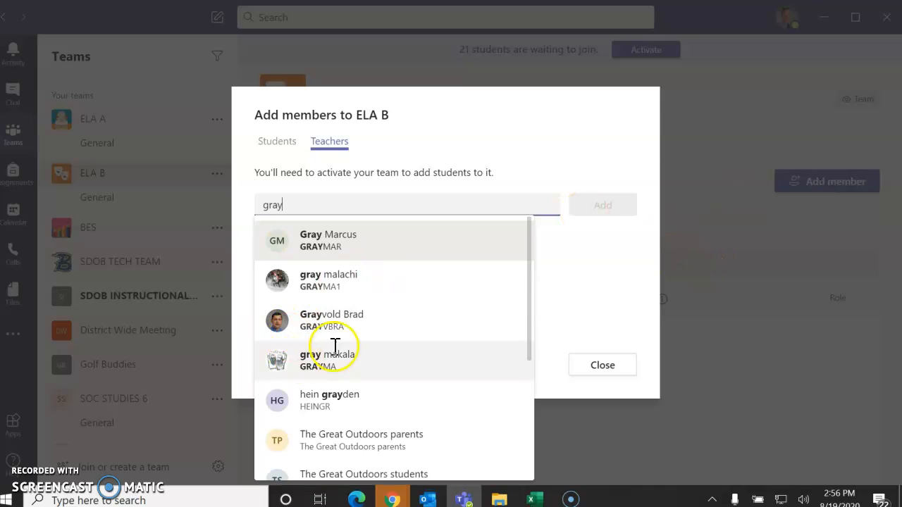
{"action": "left_click", "coordinate": [312, 322]}
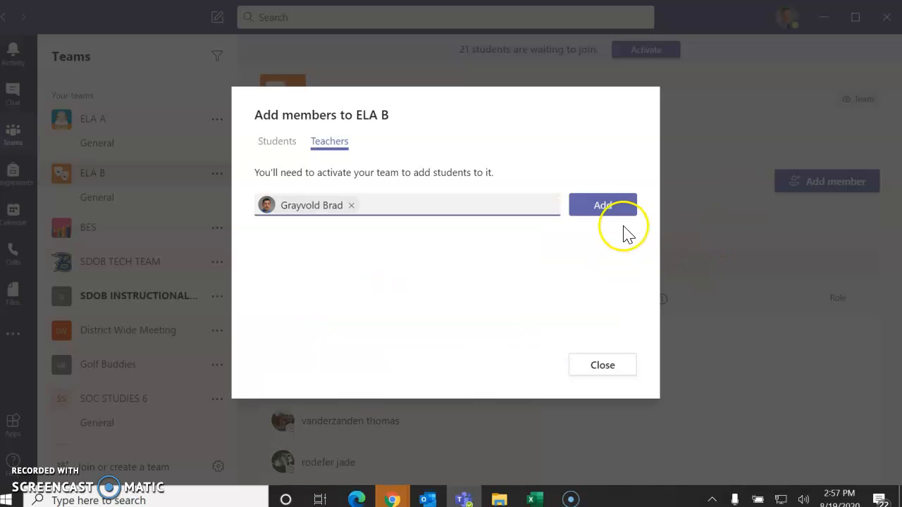
{"action": "left_click", "coordinate": [604, 209]}
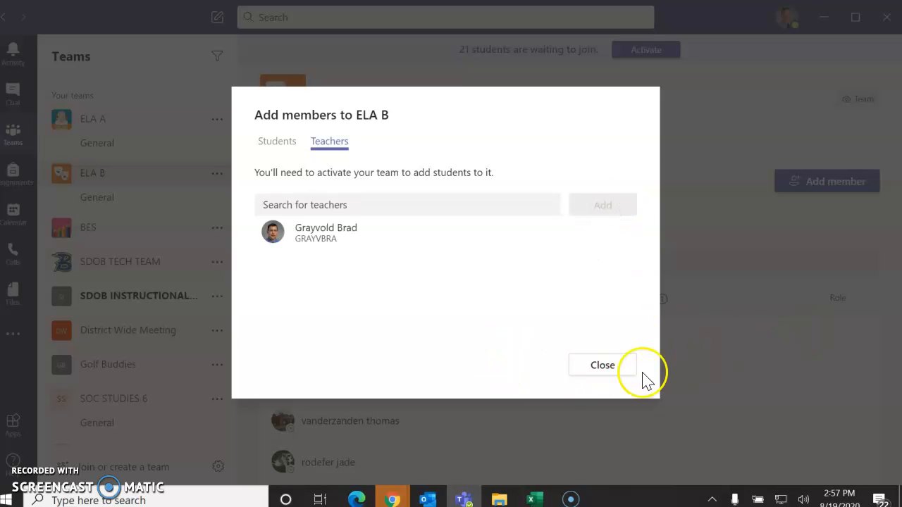
{"action": "left_click", "coordinate": [633, 372]}
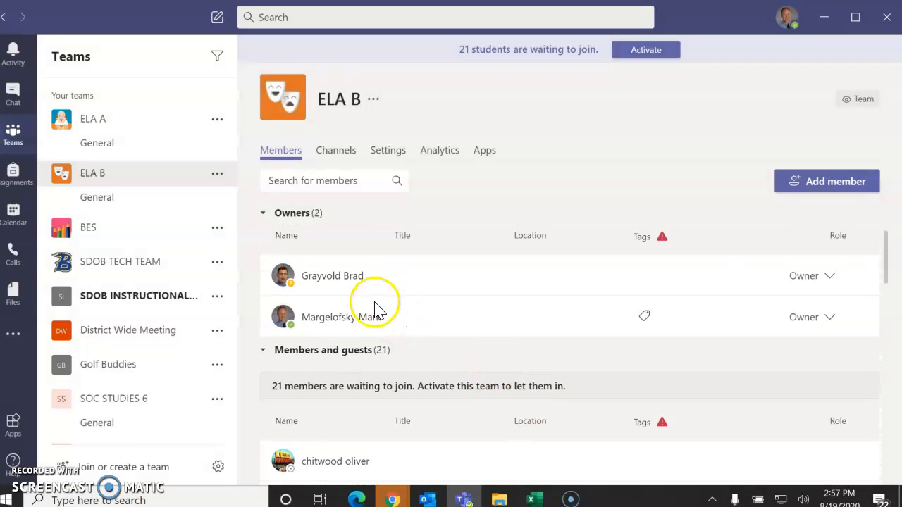
{"action": "left_click", "coordinate": [829, 278]}
{"action": "left_click", "coordinate": [813, 343]}
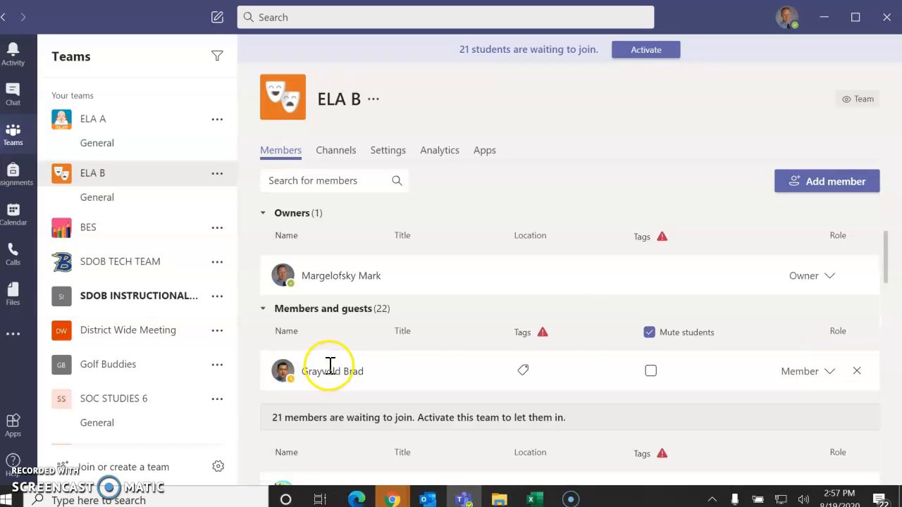
Step: Examine the members and guests of ELA B, including the added teacher's tag, mute and role options
{"action": "mouse_move", "coordinate": [321, 384]}
{"action": "scroll", "coordinate": [554, 364], "scroll_direction": "down", "scroll_amount": 4}
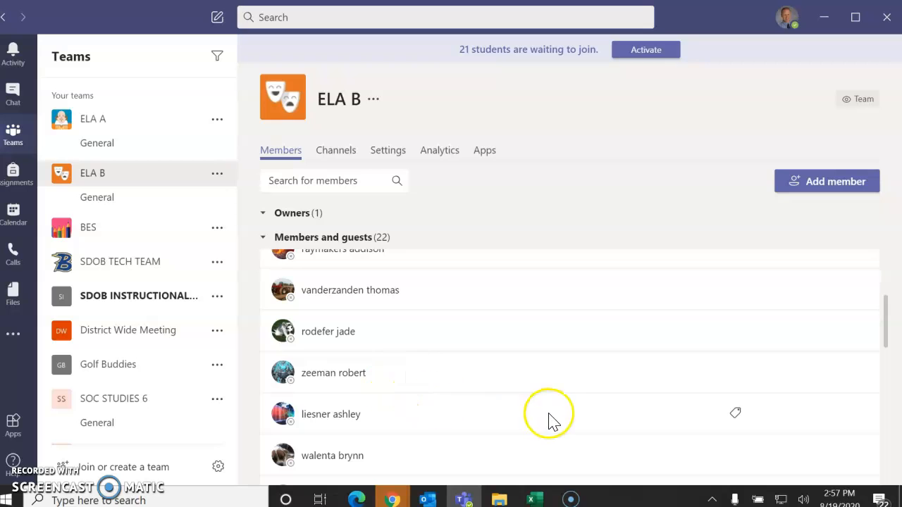
{"action": "scroll", "coordinate": [547, 418], "scroll_direction": "down", "scroll_amount": 3}
{"action": "scroll", "coordinate": [572, 409], "scroll_direction": "down", "scroll_amount": 5}
{"action": "scroll", "coordinate": [573, 411], "scroll_direction": "up", "scroll_amount": 8}
{"action": "scroll", "coordinate": [574, 410], "scroll_direction": "up", "scroll_amount": 3}
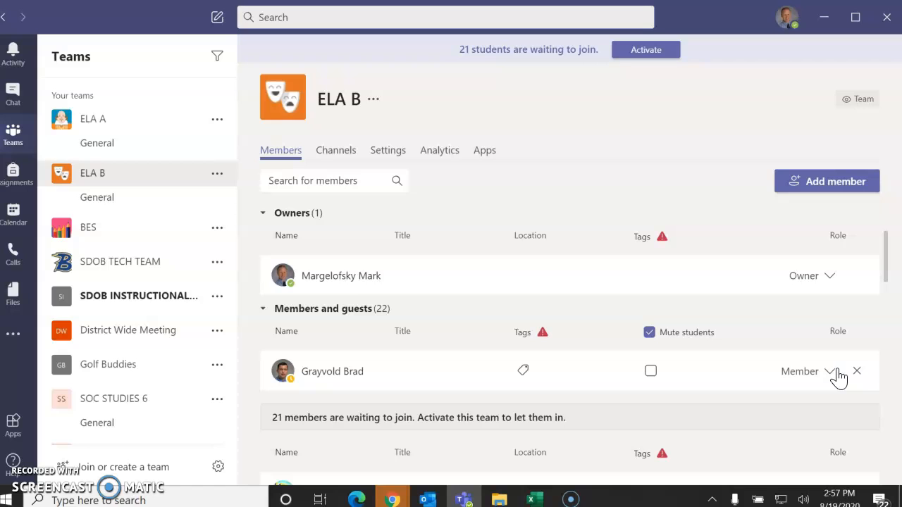
{"action": "scroll", "coordinate": [820, 373], "scroll_direction": "down", "scroll_amount": 1}
{"action": "scroll", "coordinate": [820, 372], "scroll_direction": "up", "scroll_amount": 1}
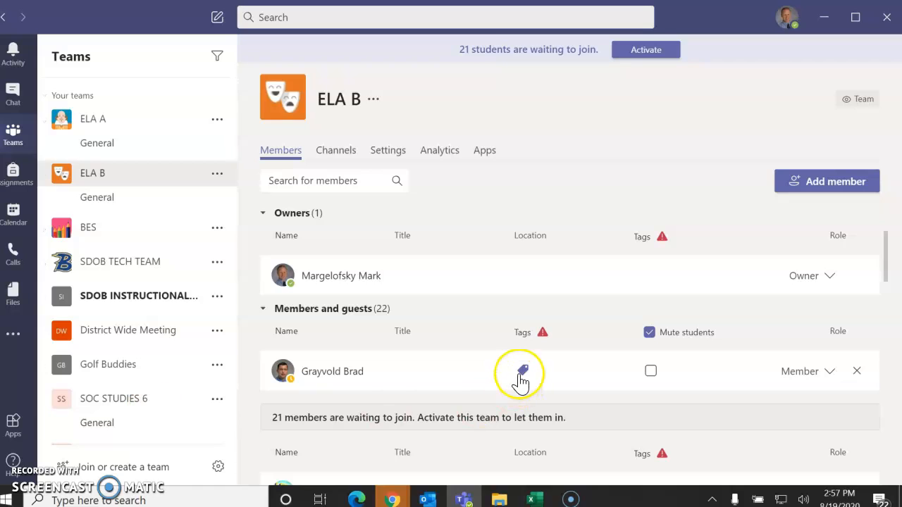
{"action": "left_click", "coordinate": [572, 498]}
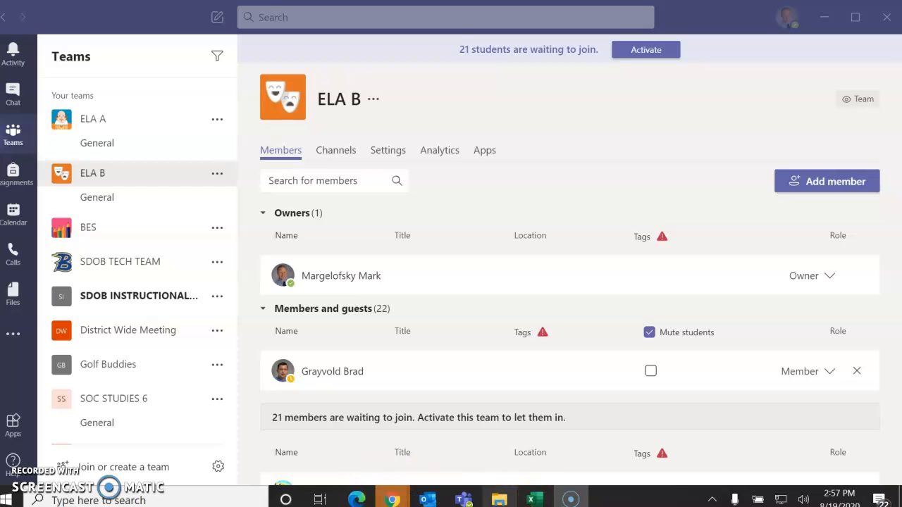
{"action": "scroll", "coordinate": [592, 469], "scroll_direction": "down", "scroll_amount": 5}
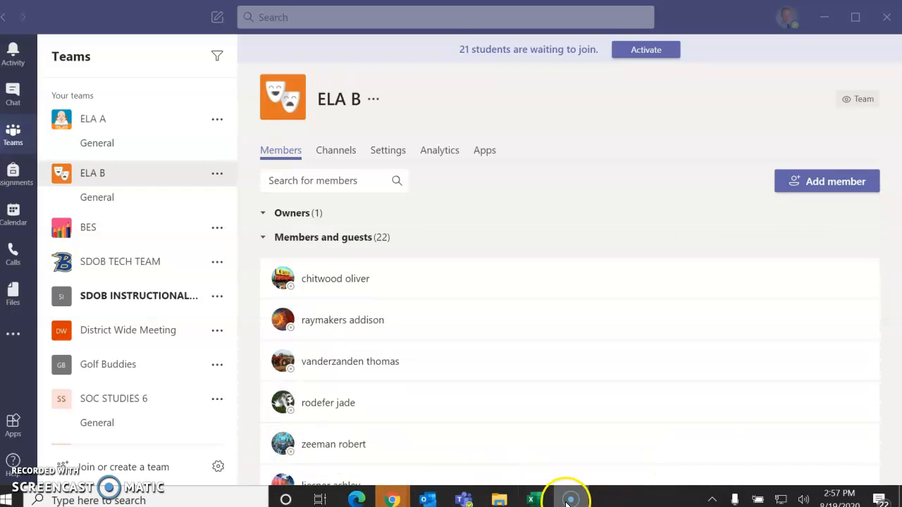
{"action": "left_click", "coordinate": [826, 17]}
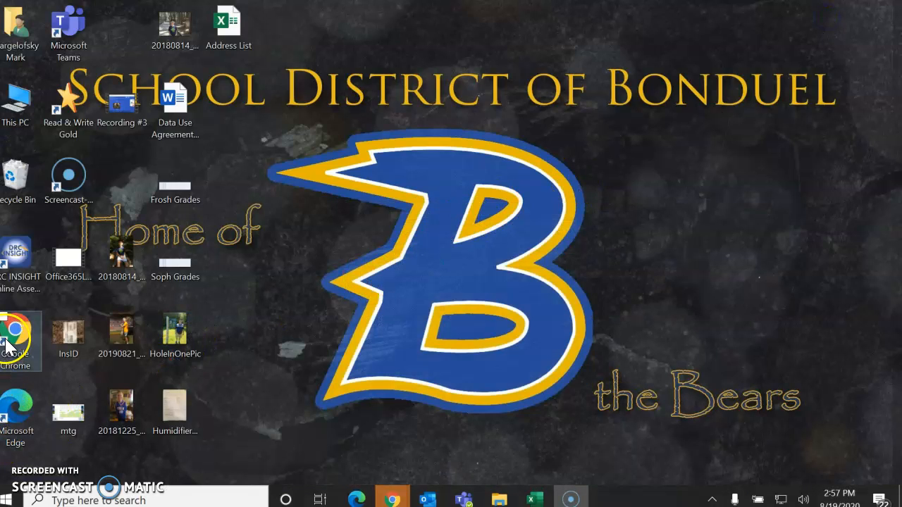
{"action": "right_click", "coordinate": [577, 499]}
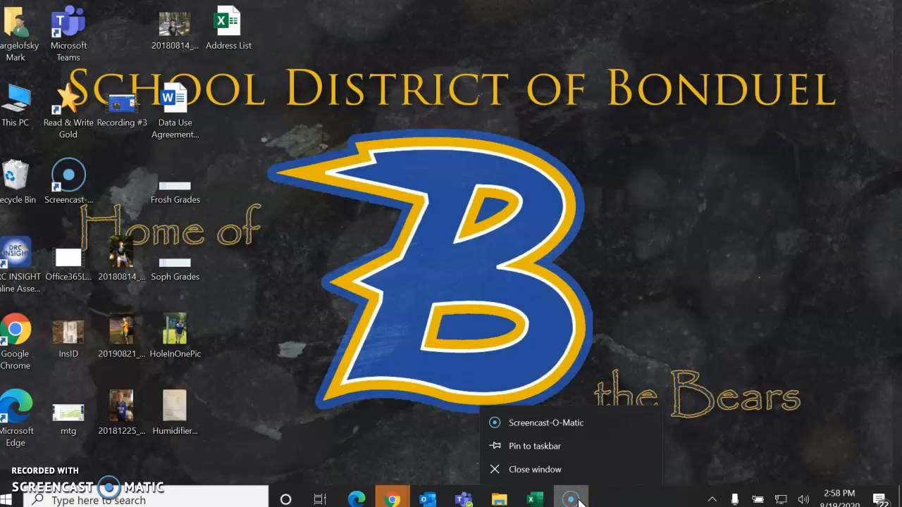
{"action": "left_click", "coordinate": [553, 424]}
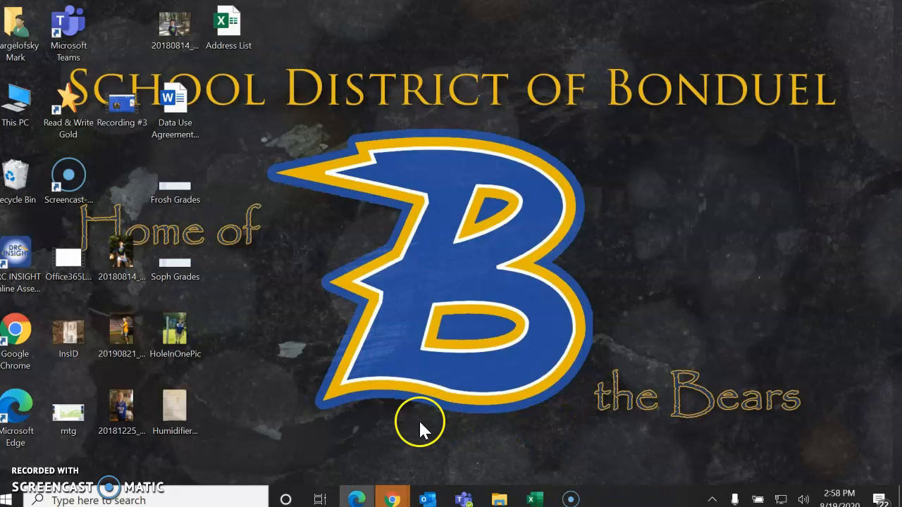